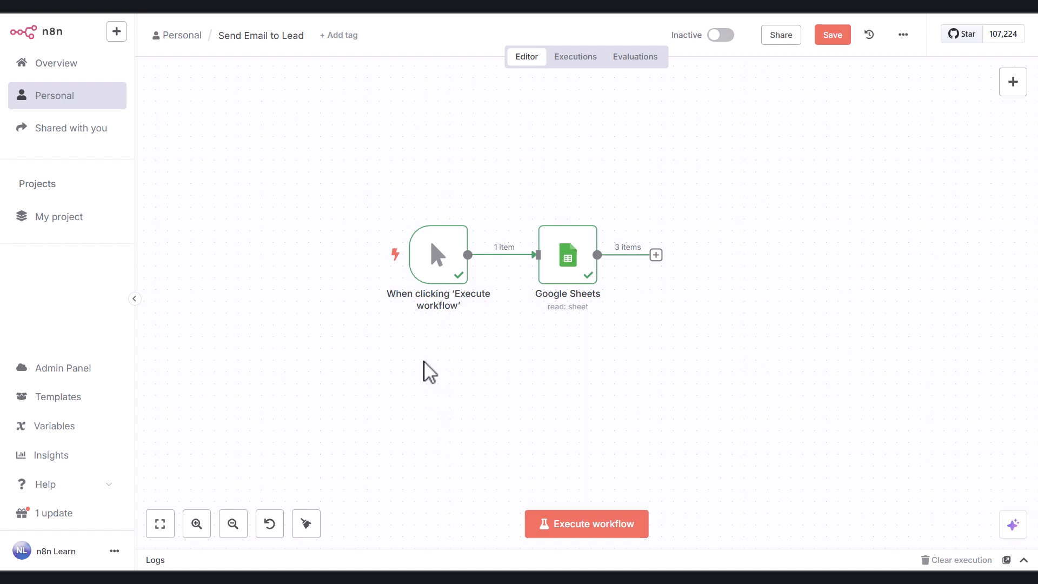
- Examine the First Name, Last Name and Email columns and their rows in the Lead Sheet Lesson 8 spreadsheet
mouse_move(399, 309)
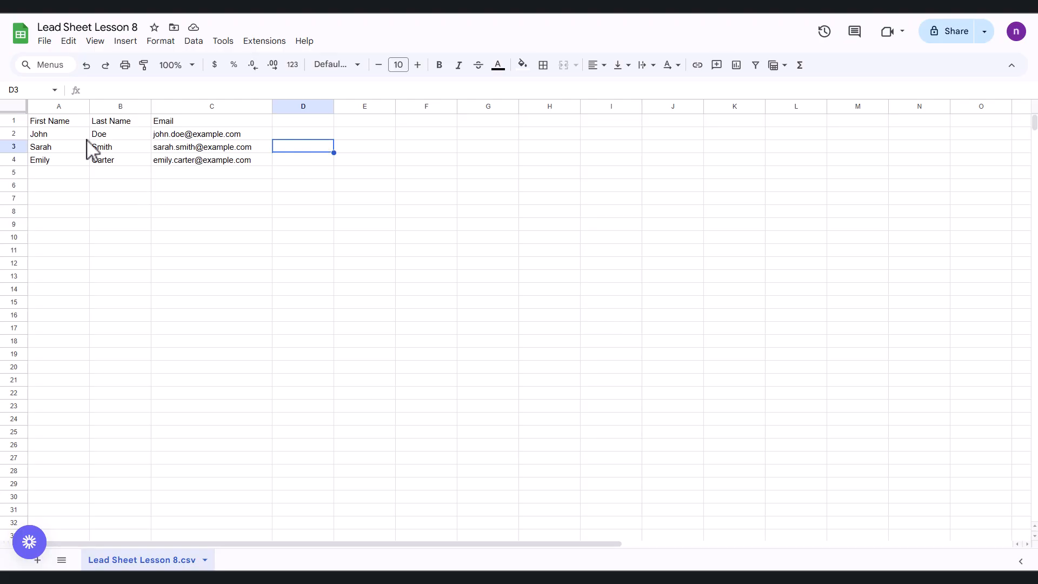
left_click(73, 122)
left_click(103, 122)
left_click(191, 123)
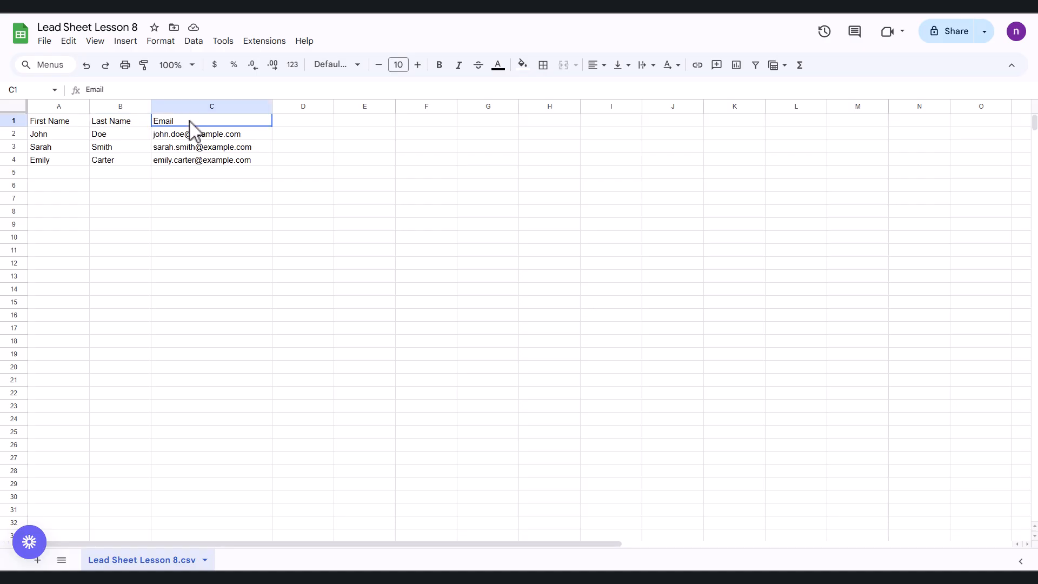
left_click(302, 161)
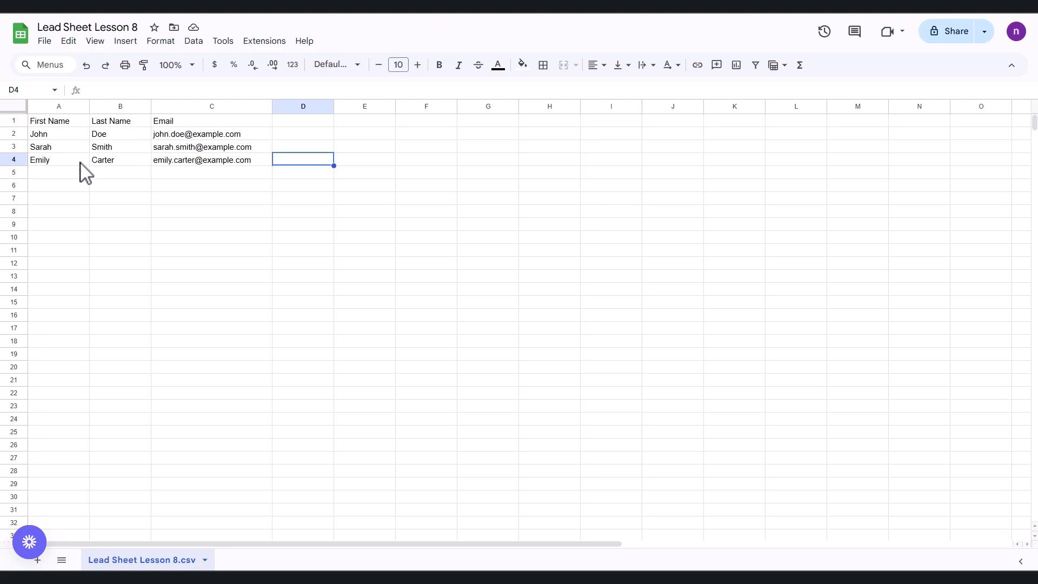
left_click(317, 151)
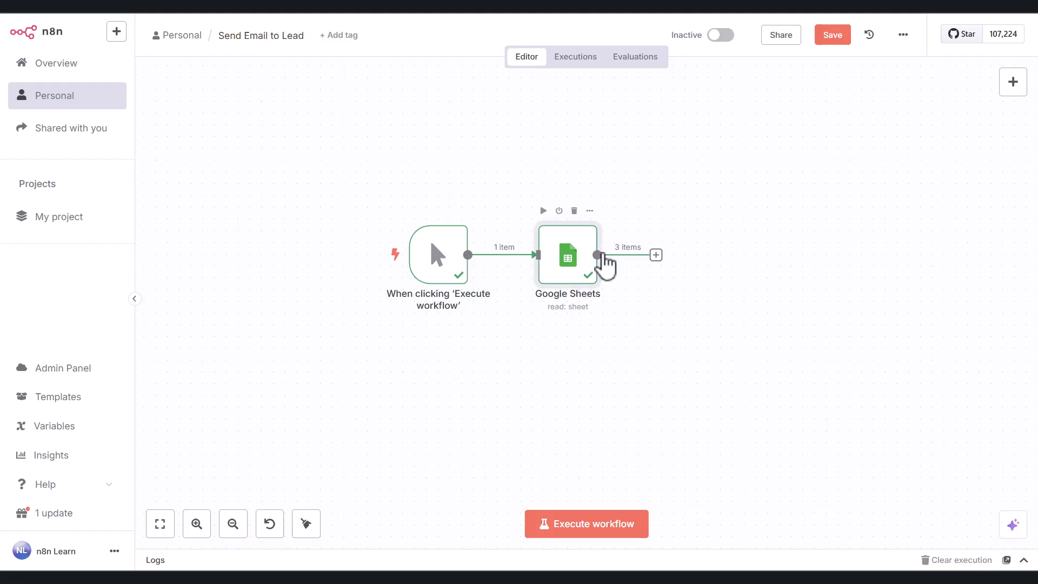
- Review the Google Sheets node's output as schema, JSON and table, and return to the workflow canvas
double_click(600, 262)
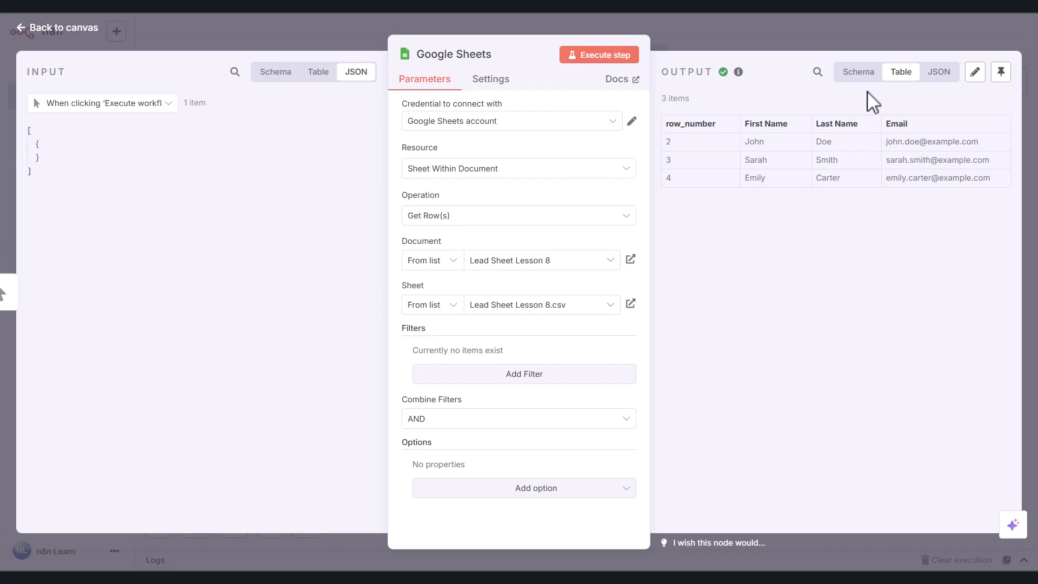
left_click(859, 73)
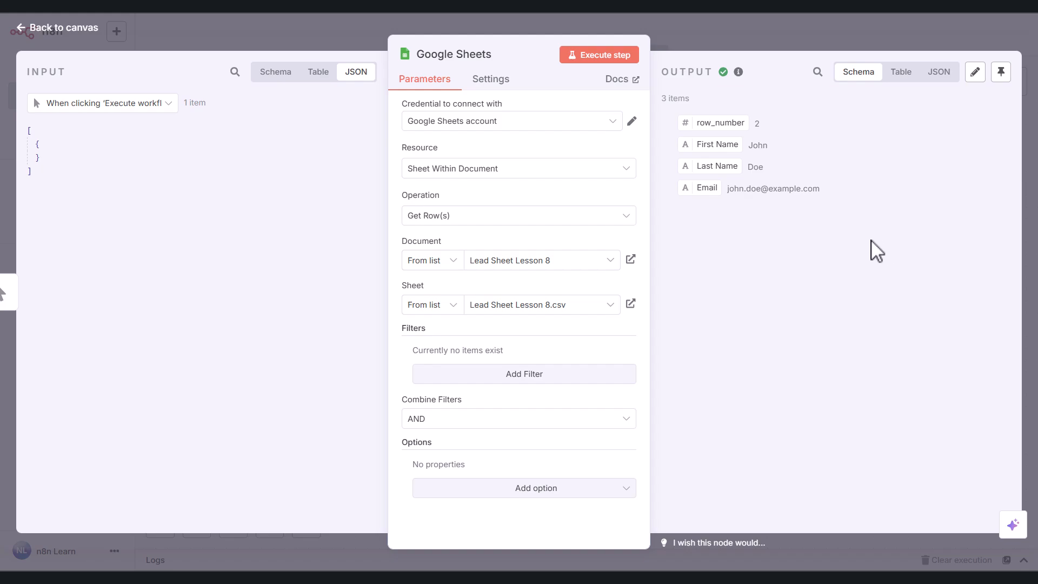
left_click(939, 72)
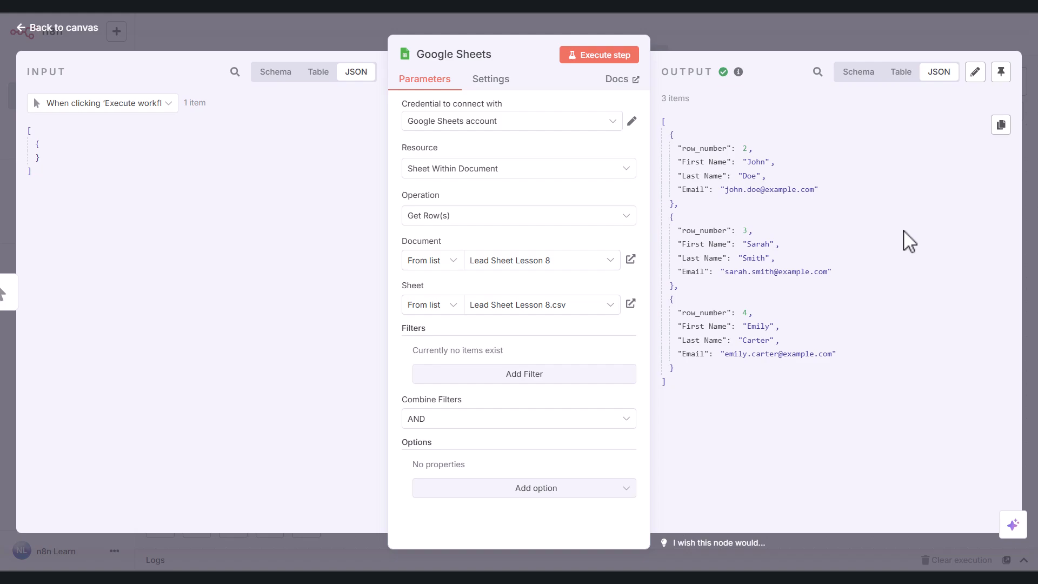
left_click(904, 76)
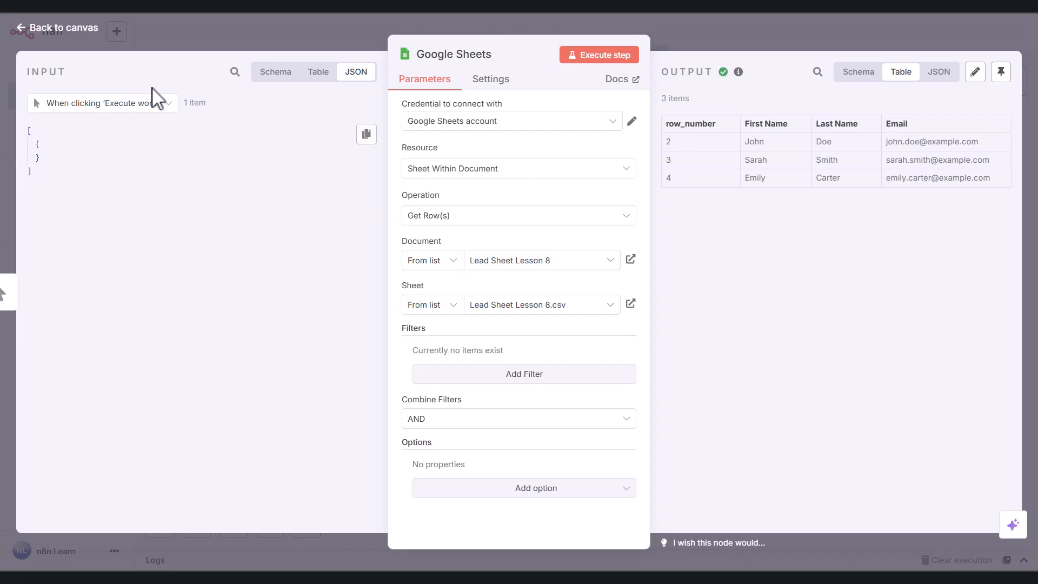
left_click(84, 25)
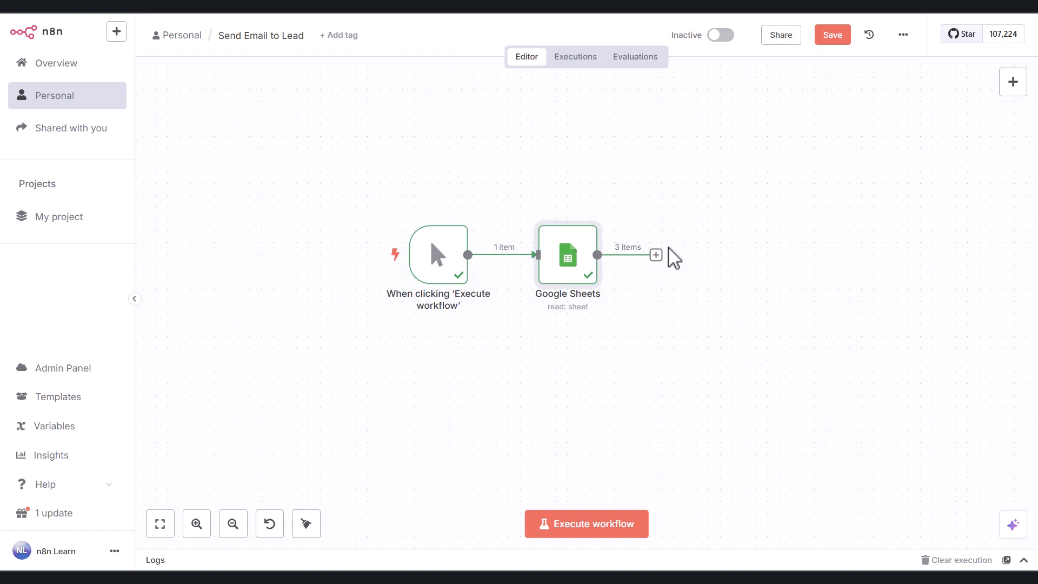
- Add a Gmail node with the Send a message action after the Google Sheets node
left_click(657, 256)
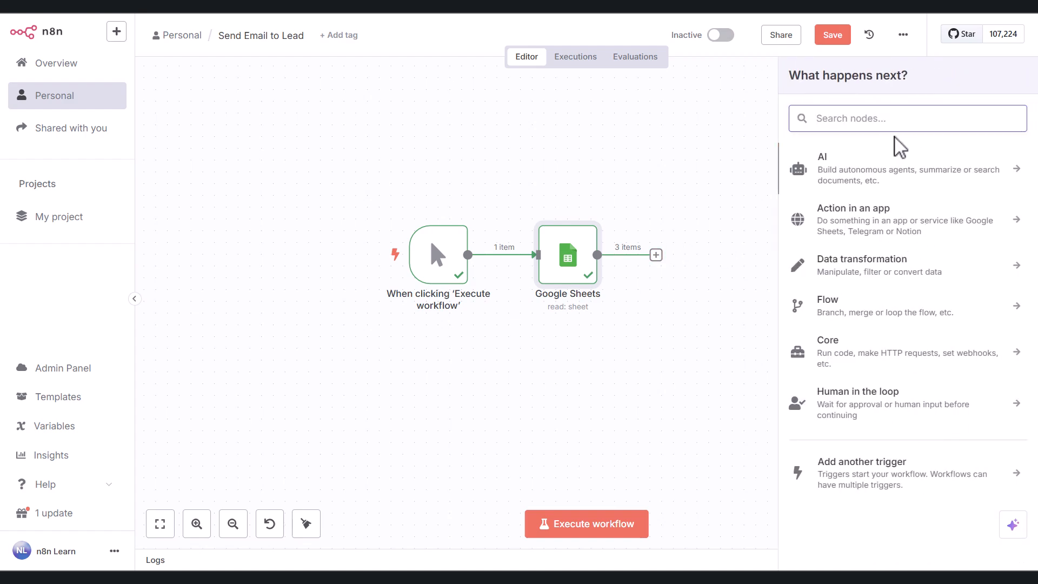
type("gmail")
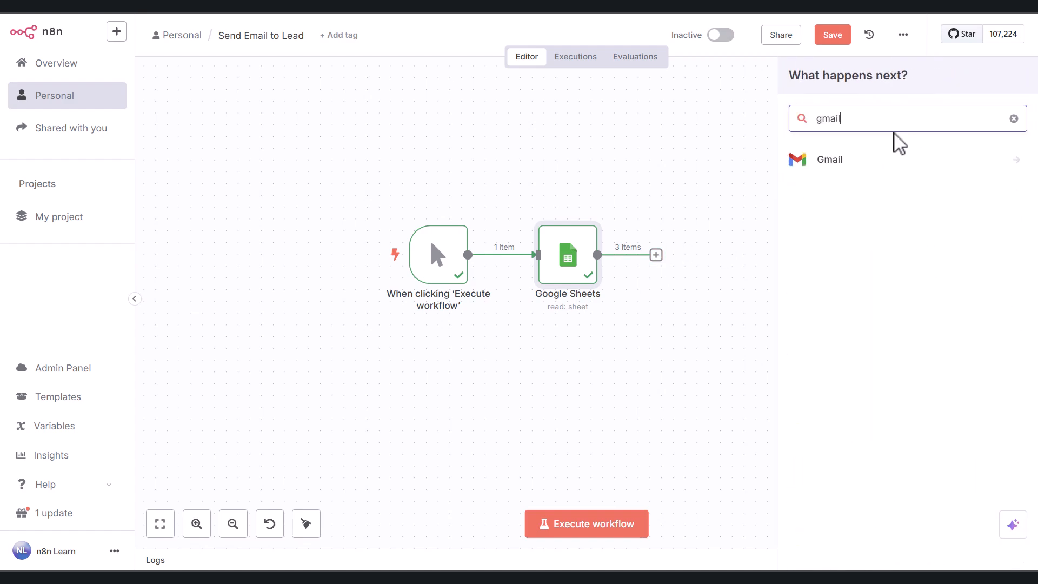
left_click(879, 160)
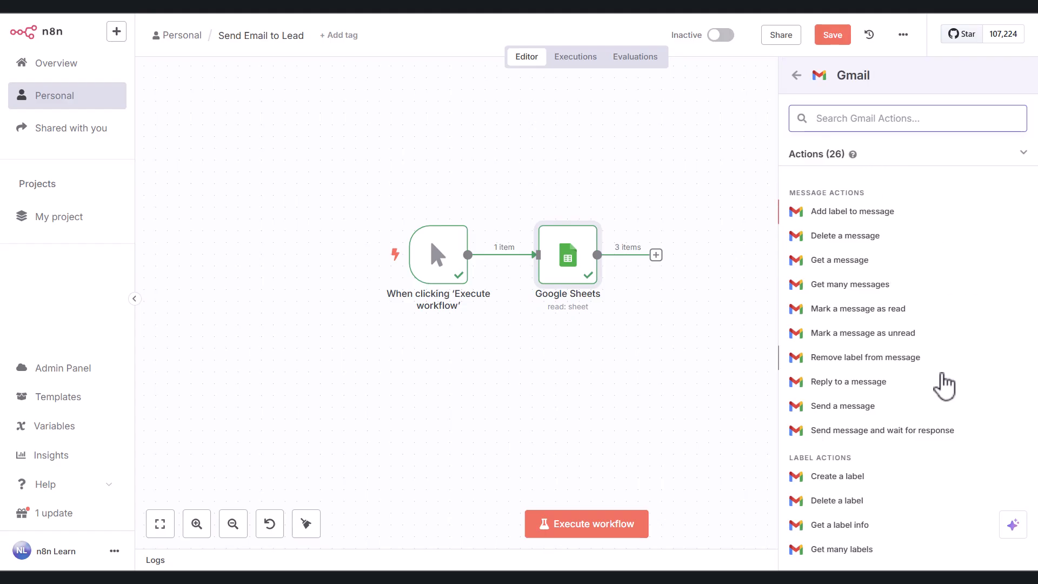
left_click(921, 415)
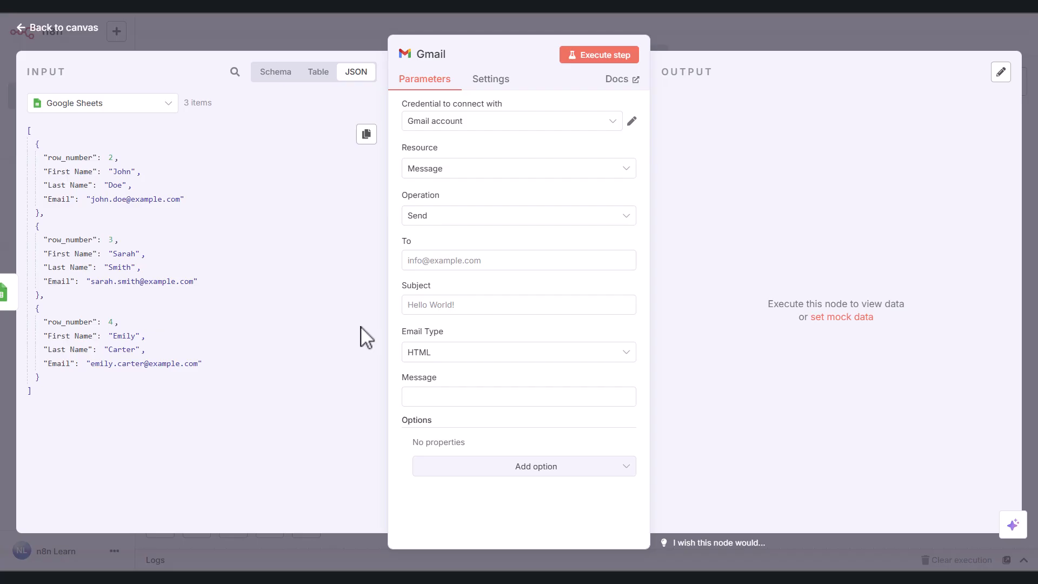
- Try a fixed test e-mail address as the Gmail recipient and clear the To field again
left_click(462, 264)
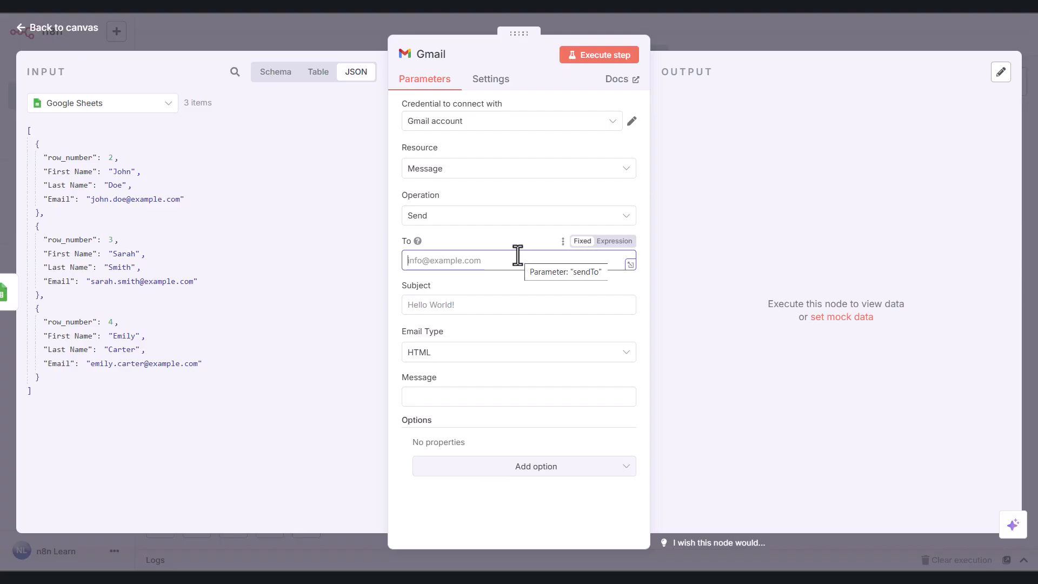
left_click(480, 261)
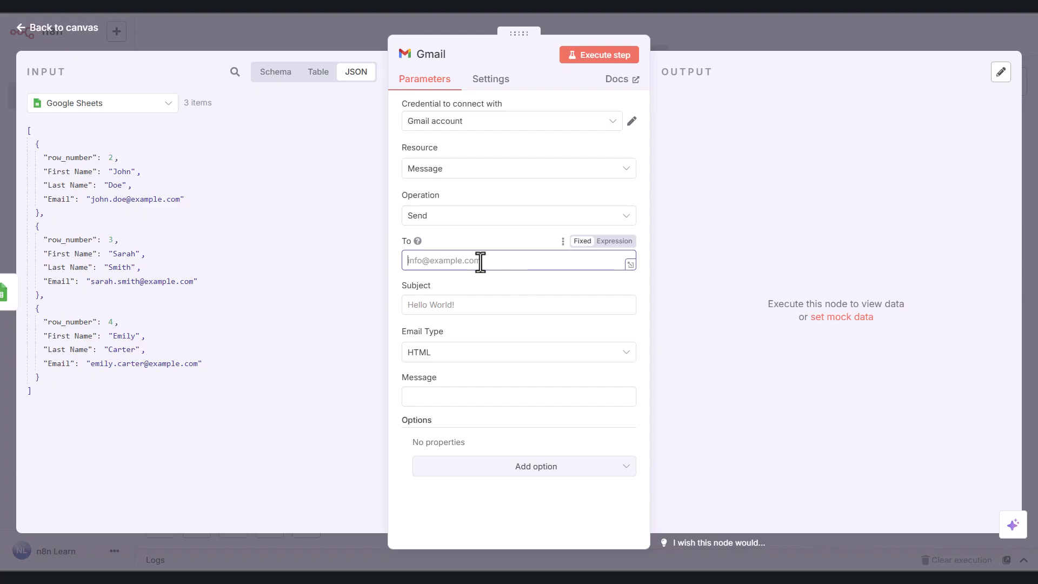
type("example")
key("BackSpace")
key("BackSpace")
key("BackSpace")
key("BackSpace")
key("BackSpace")
key("BackSpace")
key("BackSpace")
type("test@example.com")
left_click_drag(497, 257, 394, 263)
key("BackSpace")
- Switch the To field to an expression and map the Email field from the Google Sheets input into it
left_click(615, 244)
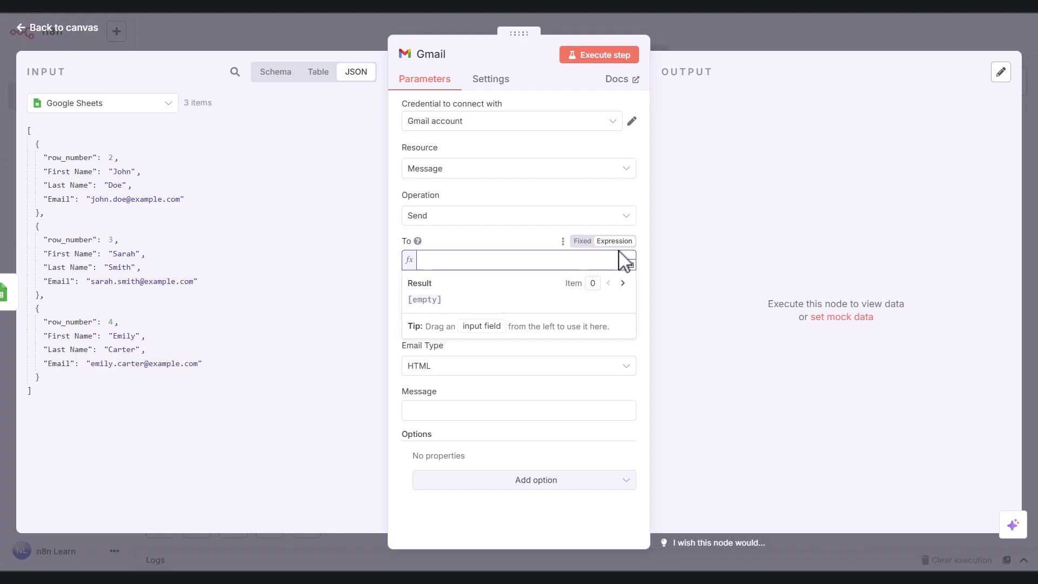
left_click(511, 244)
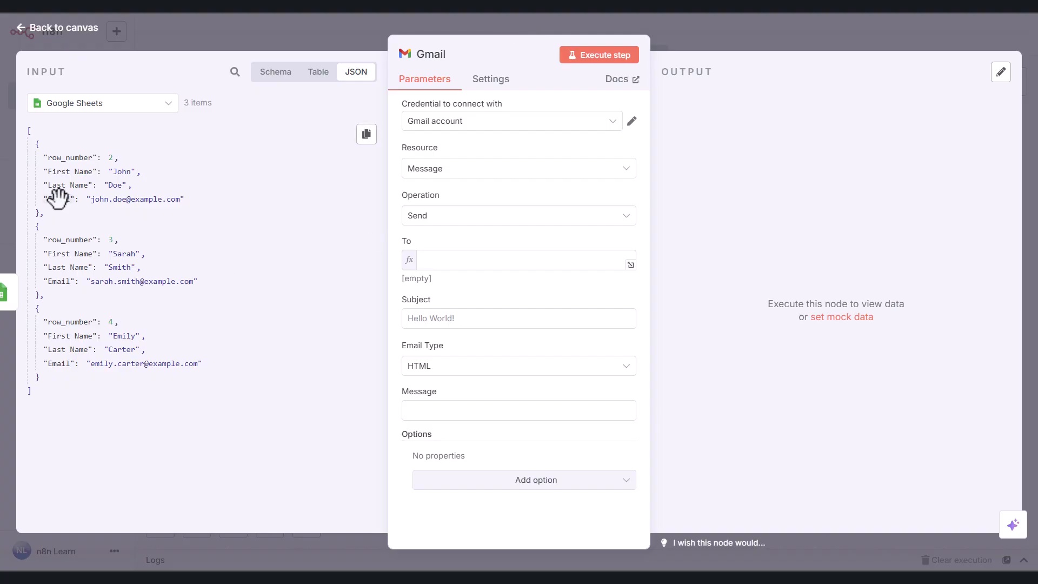
left_click_drag(58, 198, 449, 260)
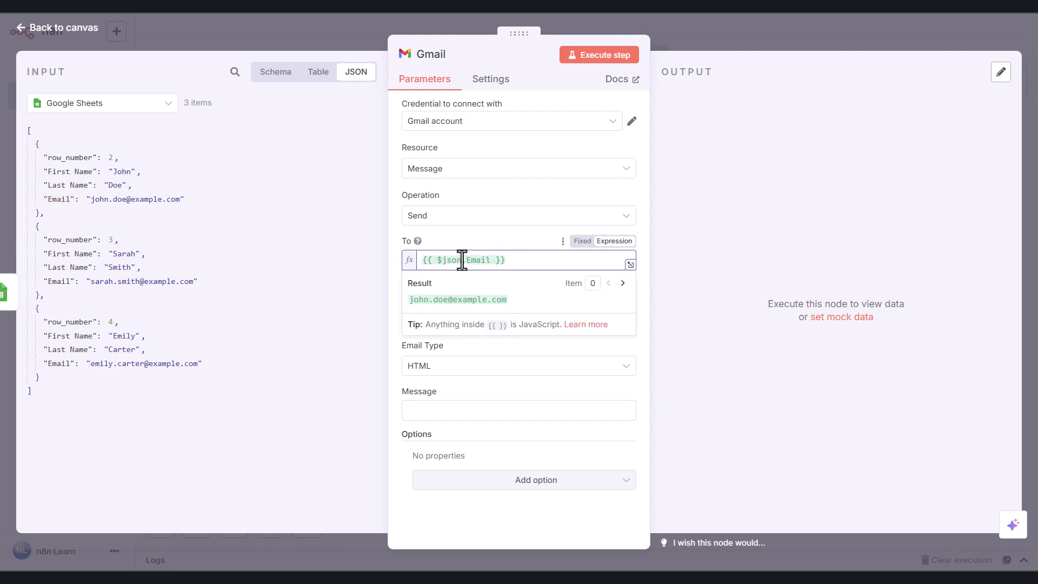
left_click(479, 349)
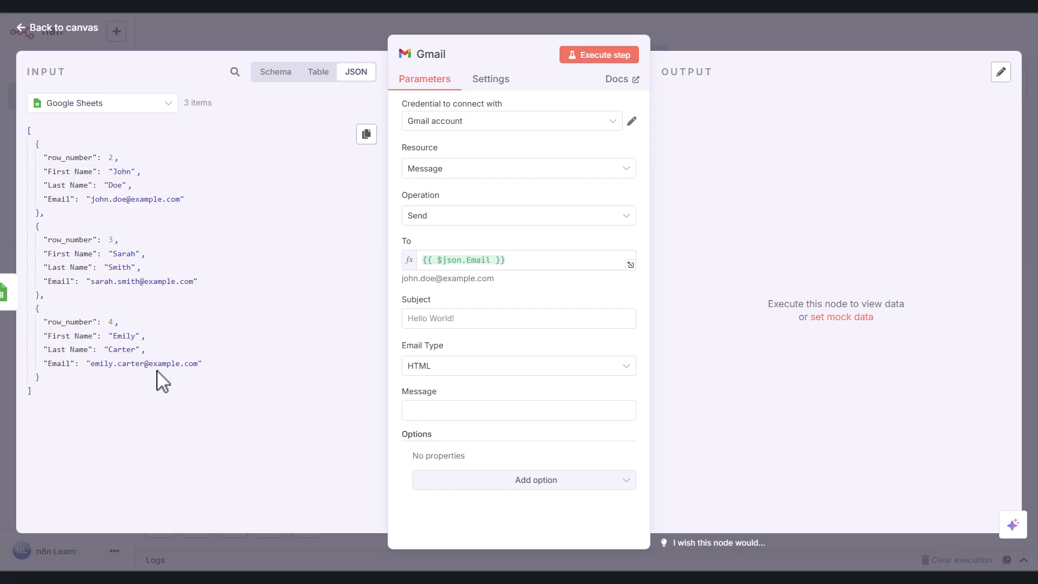
- Delete the {{ $json.Email }} expression so that the To field is empty
left_click(526, 266)
key("BackSpace")
key("BackSpace")
key("BackSpace")
key("BackSpace")
key("BackSpace")
key("BackSpace")
key("BackSpace")
key("BackSpace")
key("BackSpace")
key("BackSpace")
key("BackSpace")
key("BackSpace")
key("BackSpace")
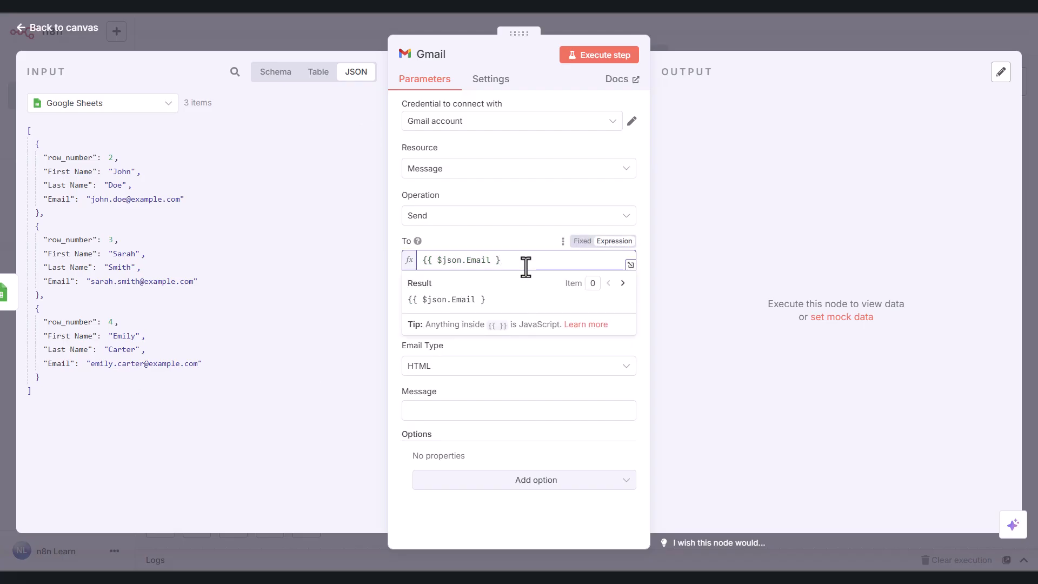
key("BackSpace")
key("BackSpace")
key("BackSpace")
key("BackSpace")
left_click(527, 250)
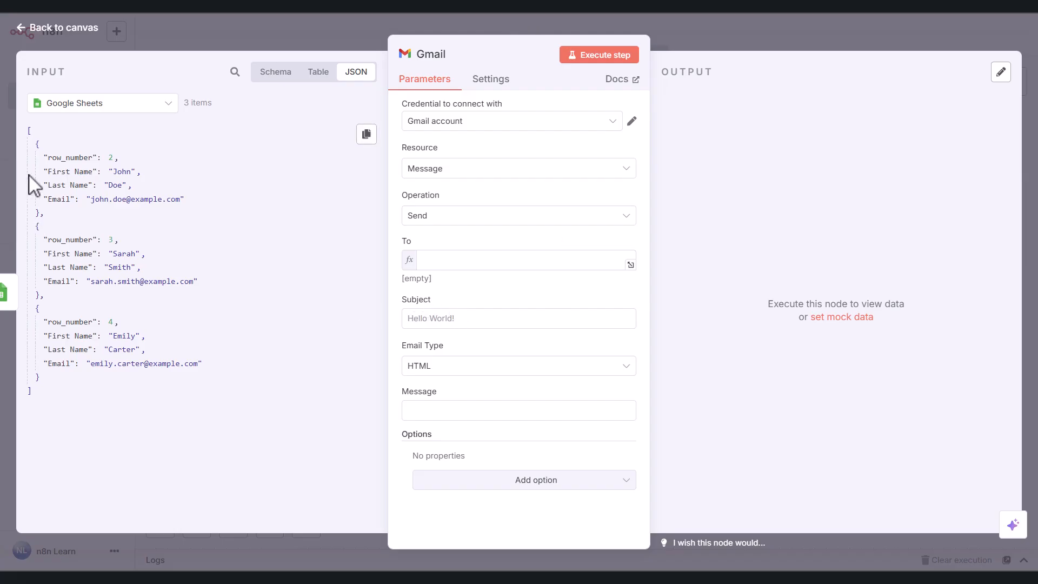
- Map the First Name and Last Name fields from the Google Sheets input into the Gmail Subject field
left_click_drag(67, 170, 438, 318)
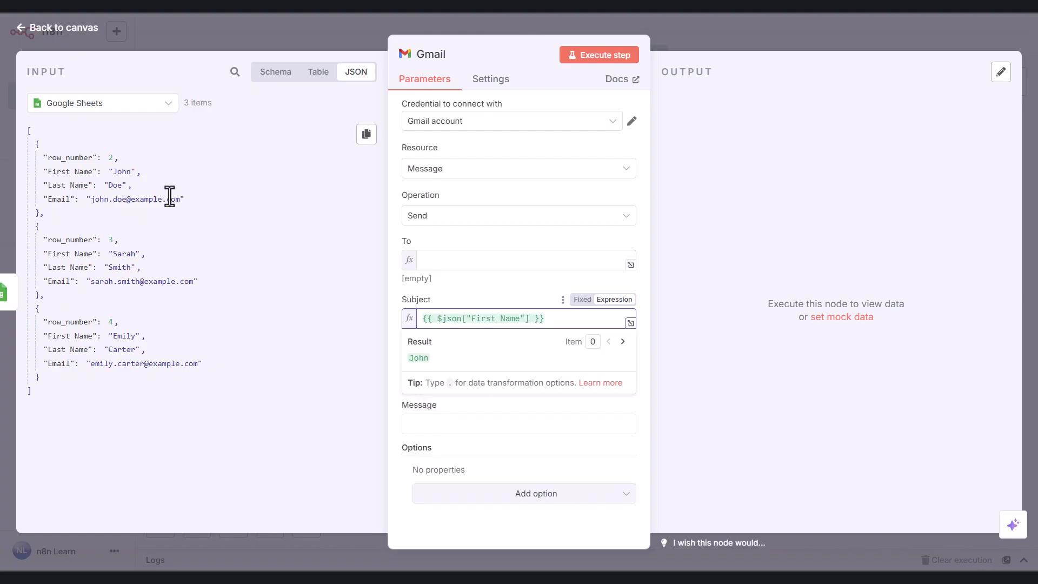
left_click_drag(68, 185, 577, 323)
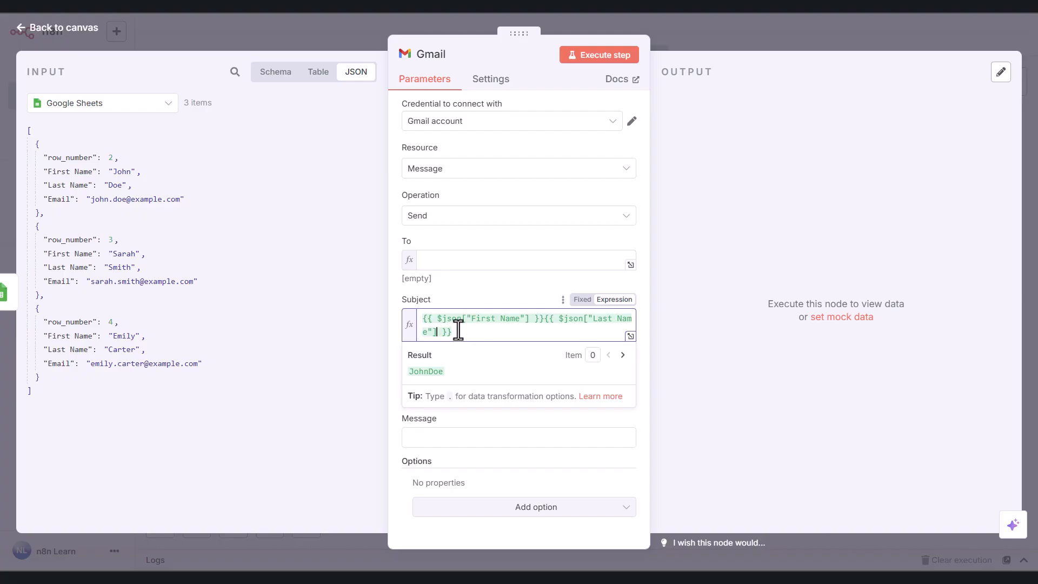
- Replace the Subject expression with {{ $json["First Name"] + " " + $json["Last Name"] }} in the expanded editor and return to the canvas
left_click(630, 336)
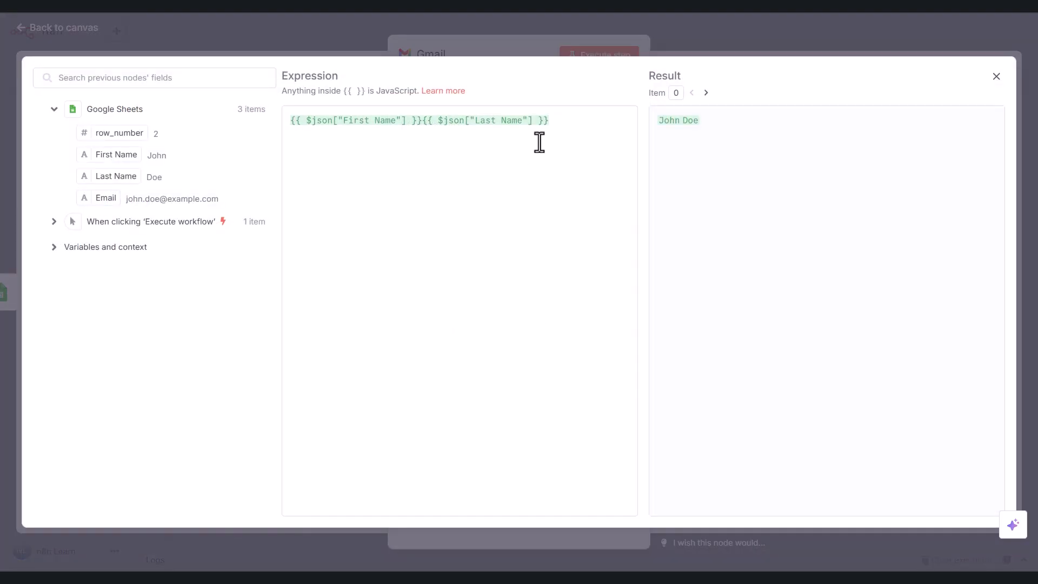
left_click(490, 139)
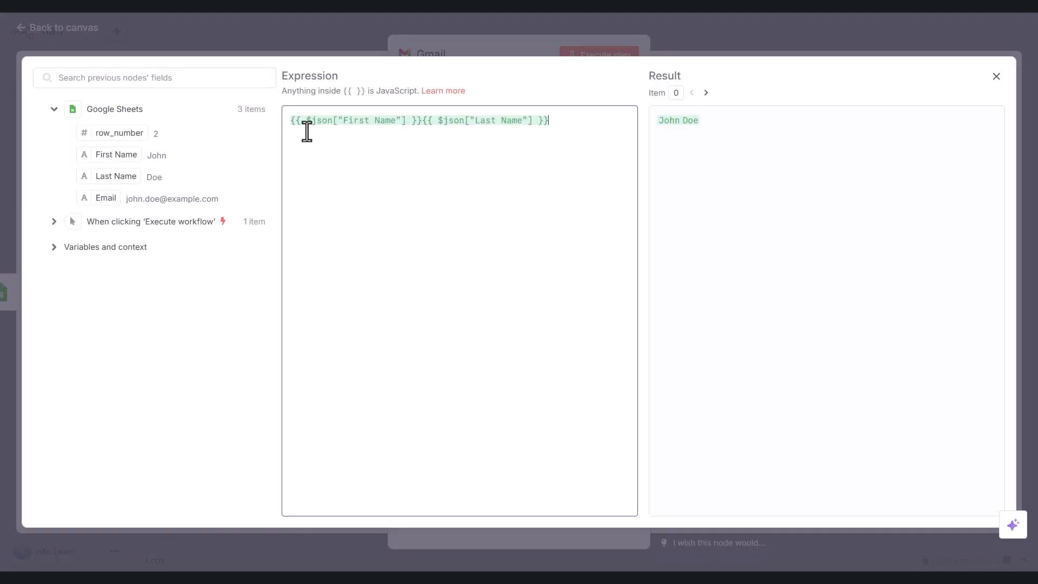
key("ctrl+a")
key("BackSpace")
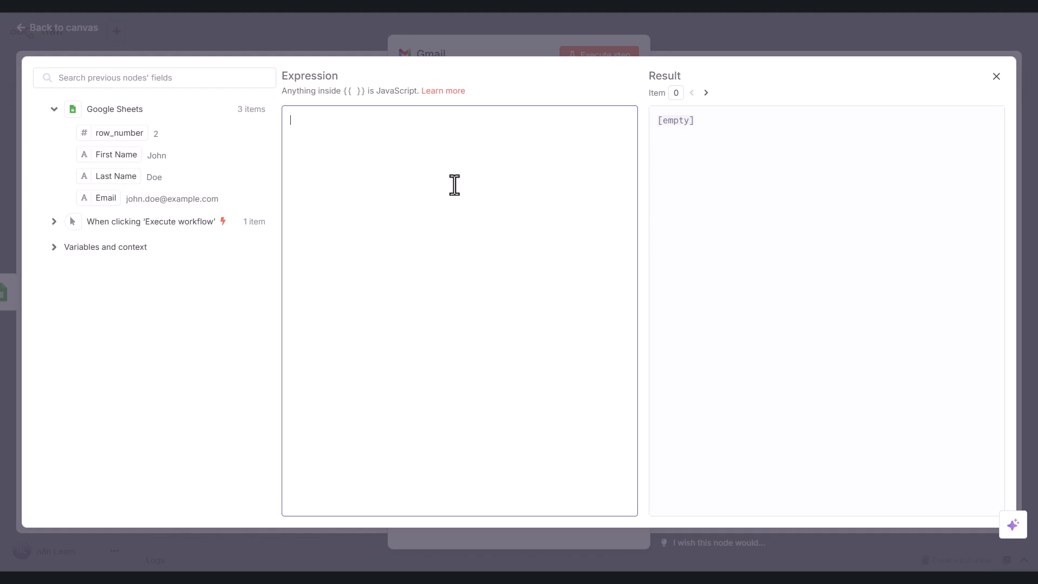
type("{{ $json[\"First Name\"] + \" \" + $json[\"Last Name\"] }}")
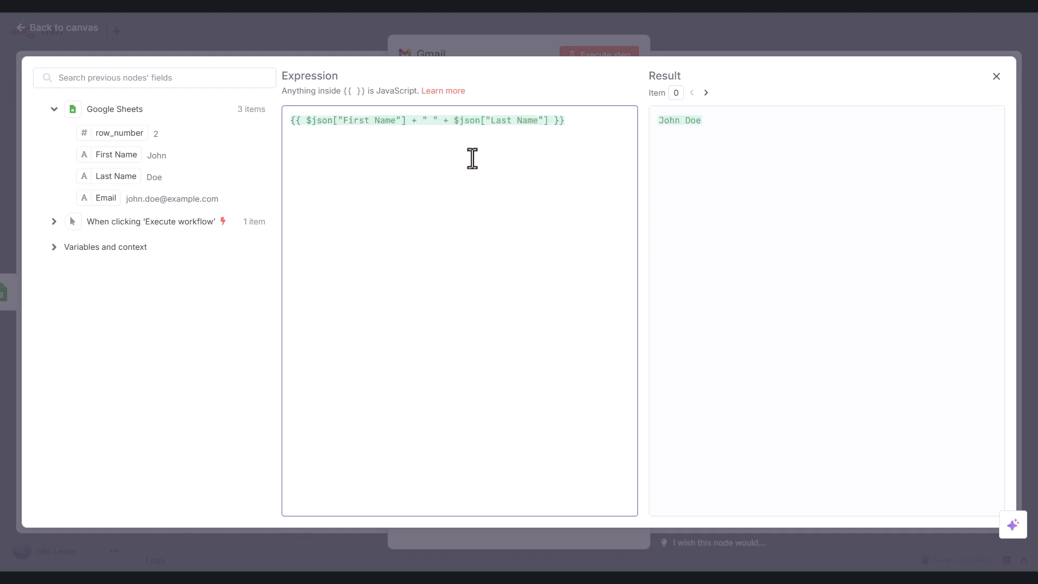
double_click(438, 120)
left_click(997, 79)
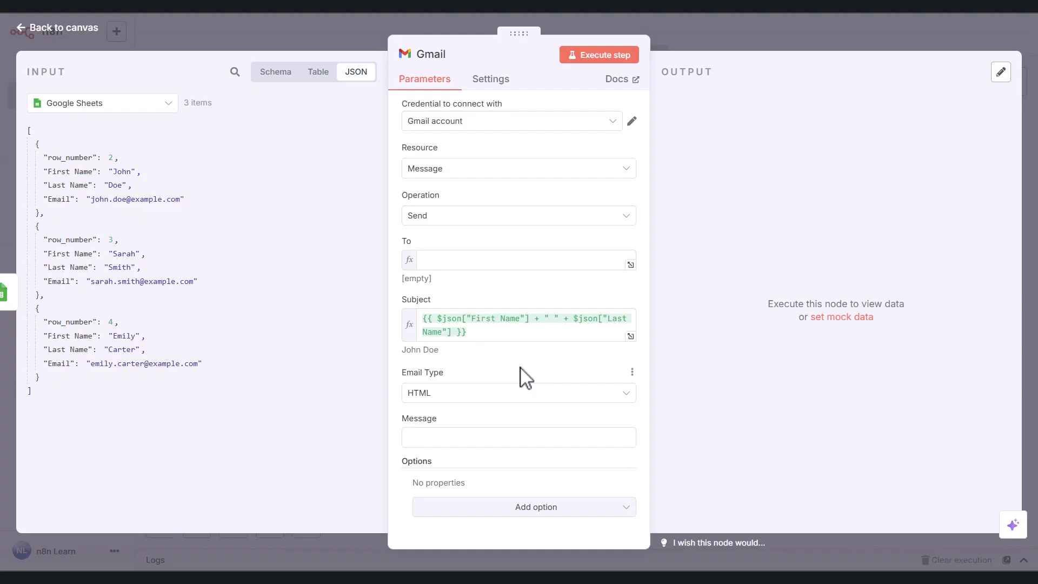
left_click(87, 29)
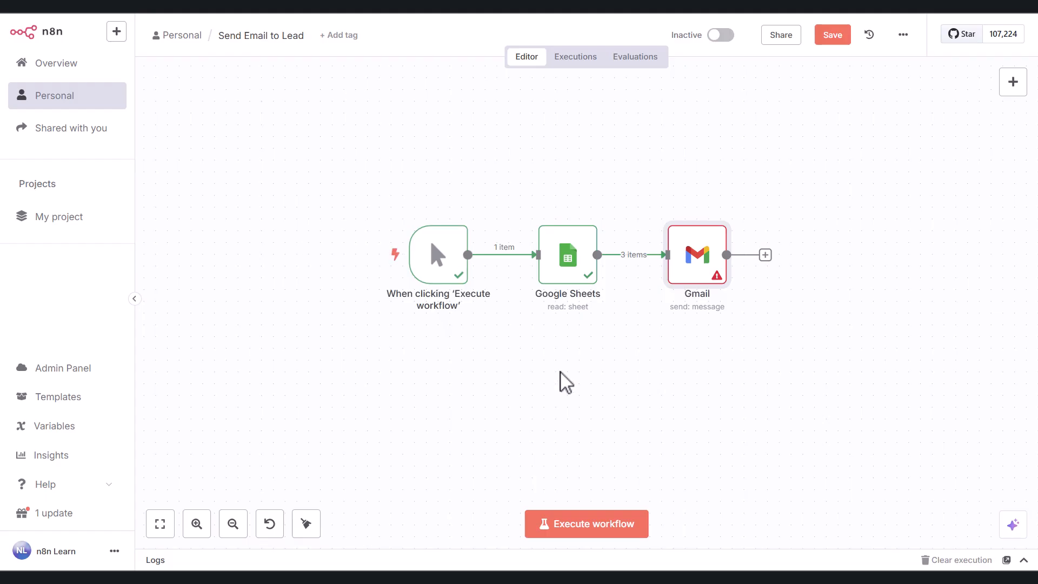